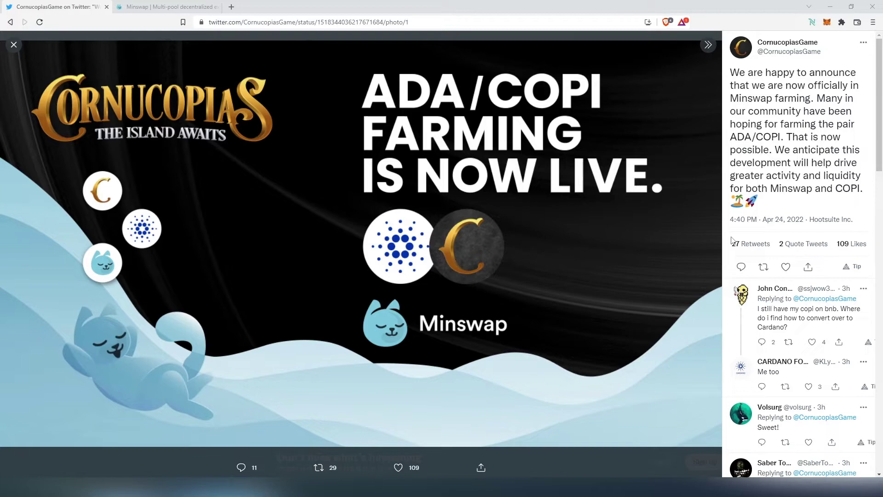
Connect the Nami wallet to Minswap, grant access, and select its ADA handle.
{"action": "left_click", "coordinate": [153, 10]}
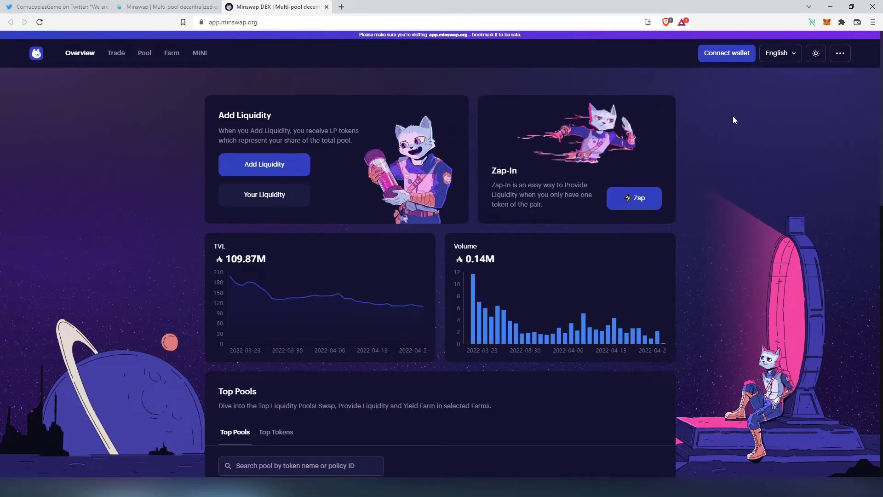
{"action": "left_click", "coordinate": [727, 58]}
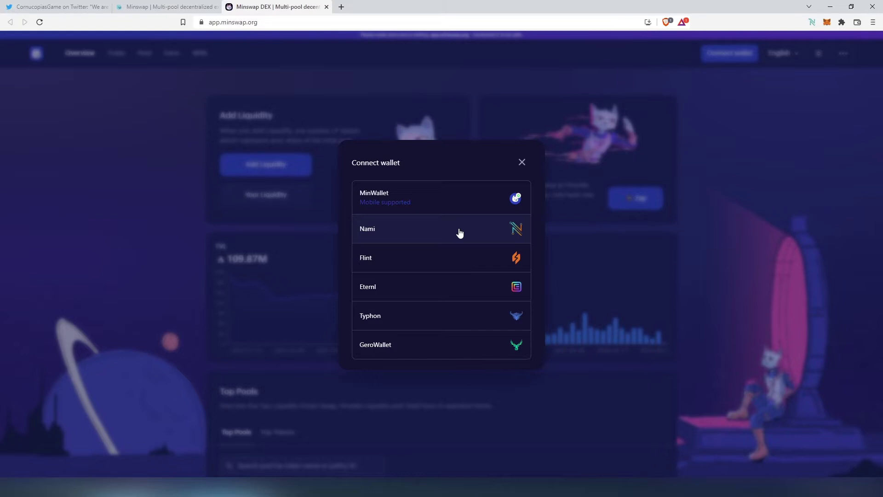
{"action": "left_click", "coordinate": [460, 230]}
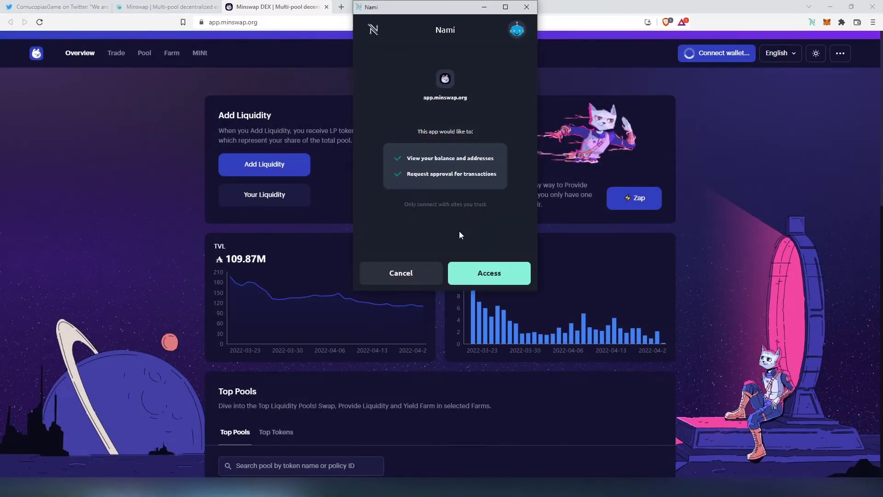
{"action": "left_click", "coordinate": [487, 276]}
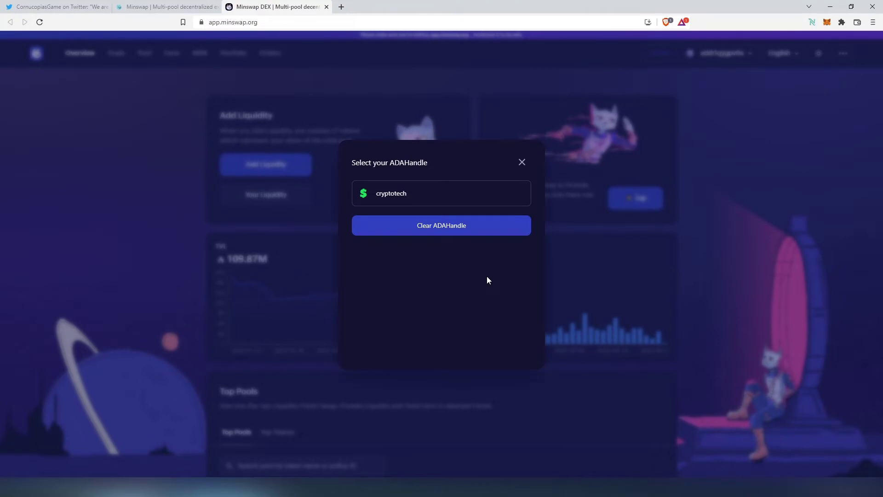
{"action": "left_click", "coordinate": [398, 196]}
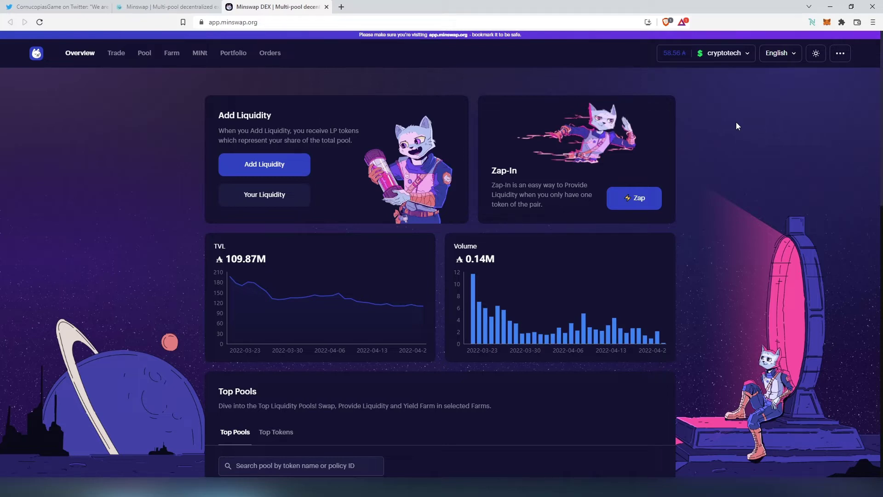
{"action": "left_click", "coordinate": [811, 22]}
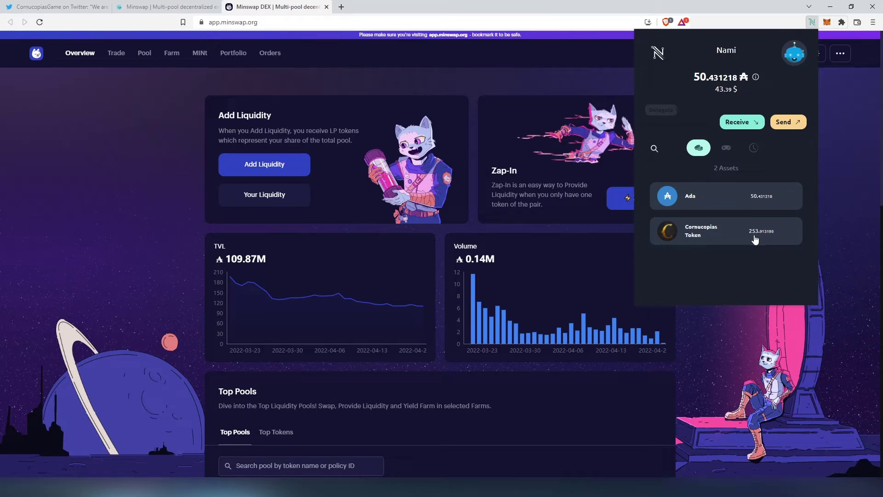
{"action": "left_click", "coordinate": [151, 172]}
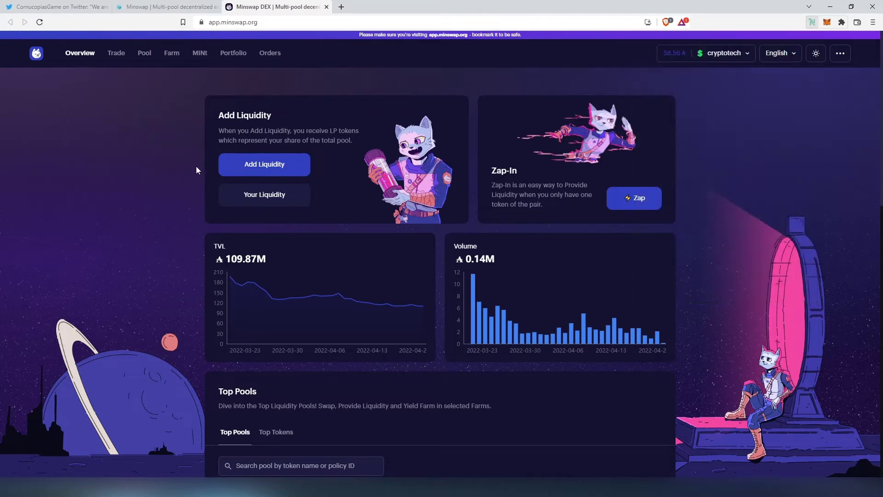
Pair ADA with COPI in the Add Liquidity form using the full 253.913198 COPI balance.
{"action": "left_click", "coordinate": [262, 168]}
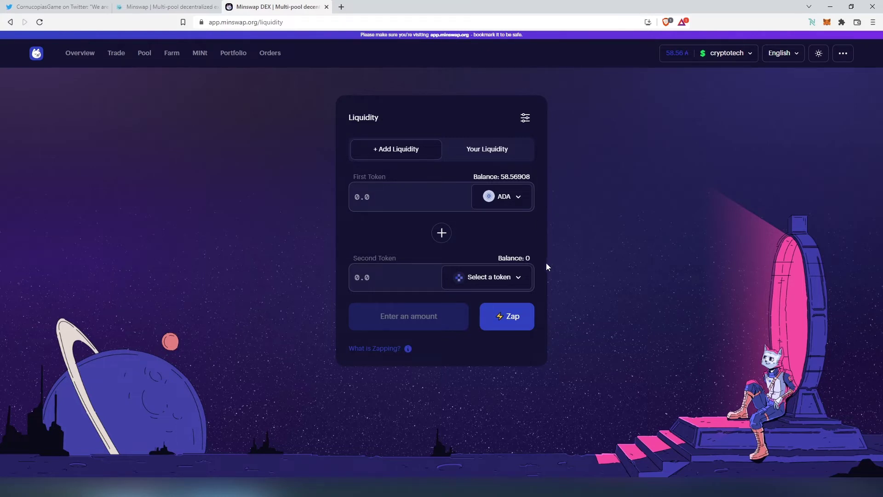
{"action": "left_click", "coordinate": [518, 278]}
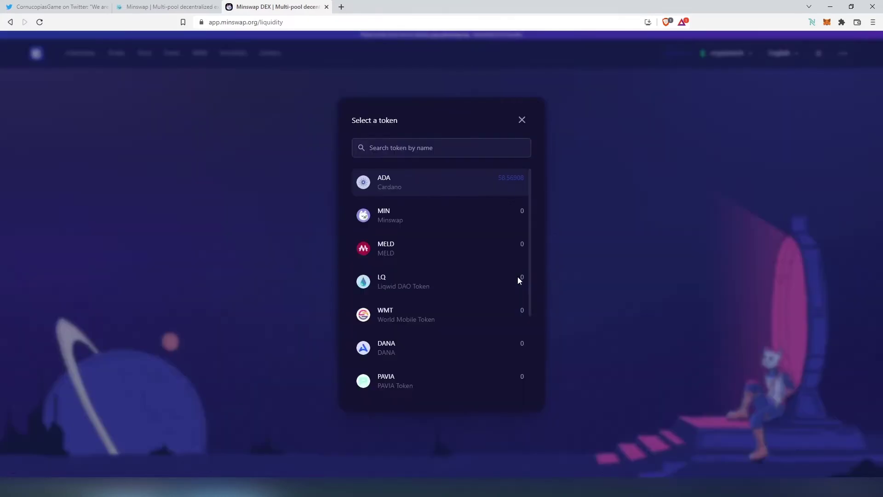
{"action": "scroll", "coordinate": [475, 279], "scroll_direction": "down", "scroll_amount": 3}
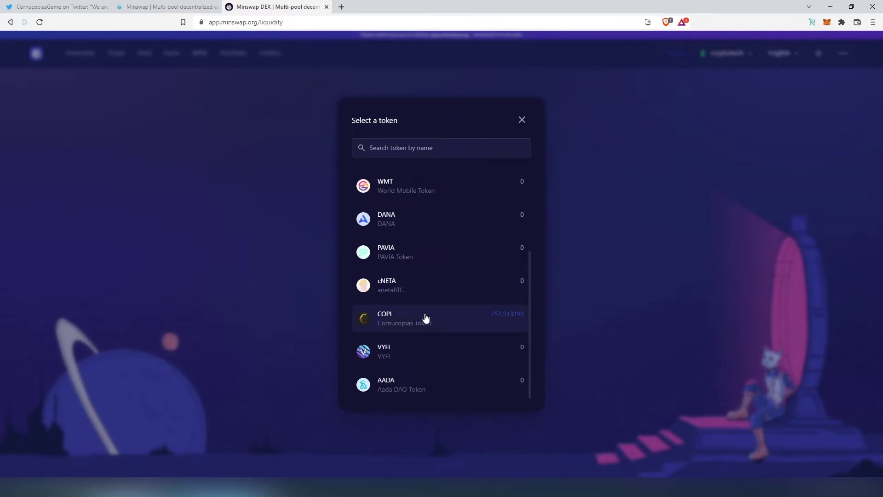
{"action": "left_click", "coordinate": [395, 322]}
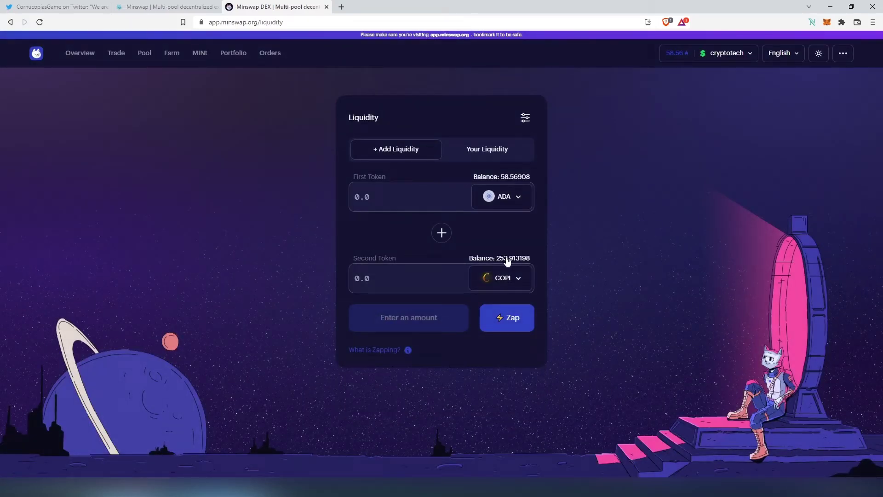
{"action": "left_click", "coordinate": [505, 259]}
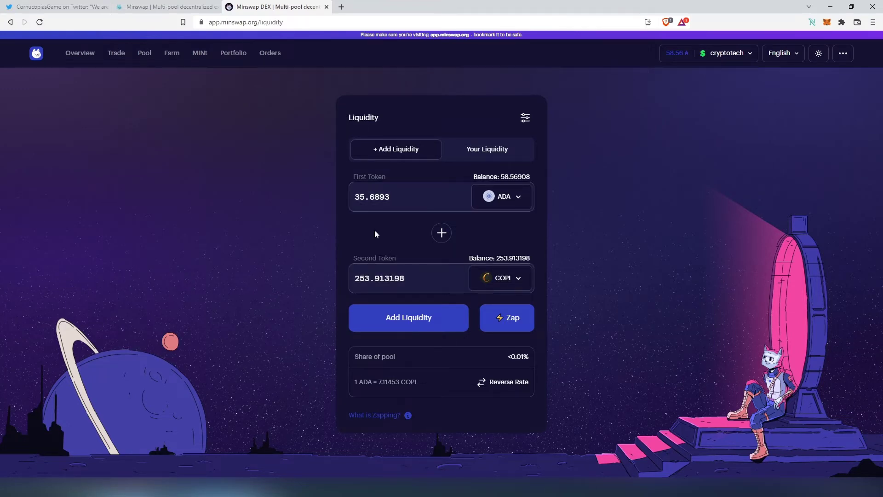
Submit the ADA-COPI deposit and sign it in Nami with the wallet password.
{"action": "left_click", "coordinate": [408, 324]}
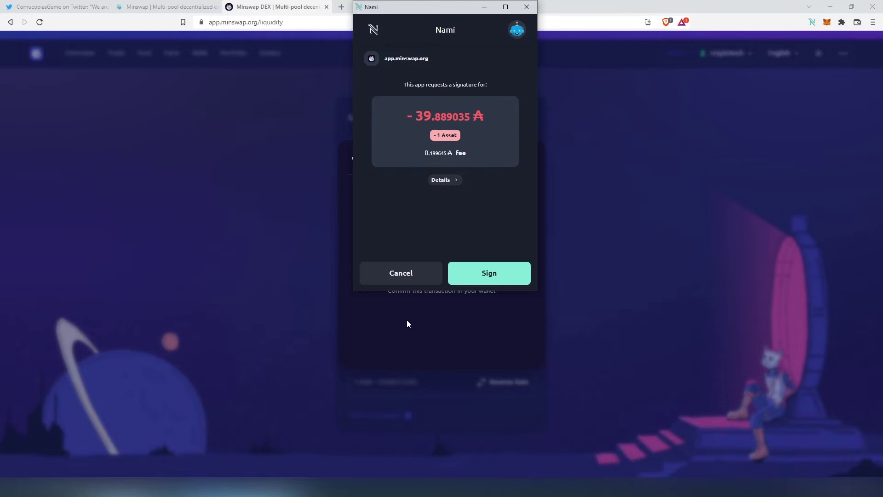
{"action": "left_click", "coordinate": [497, 273]}
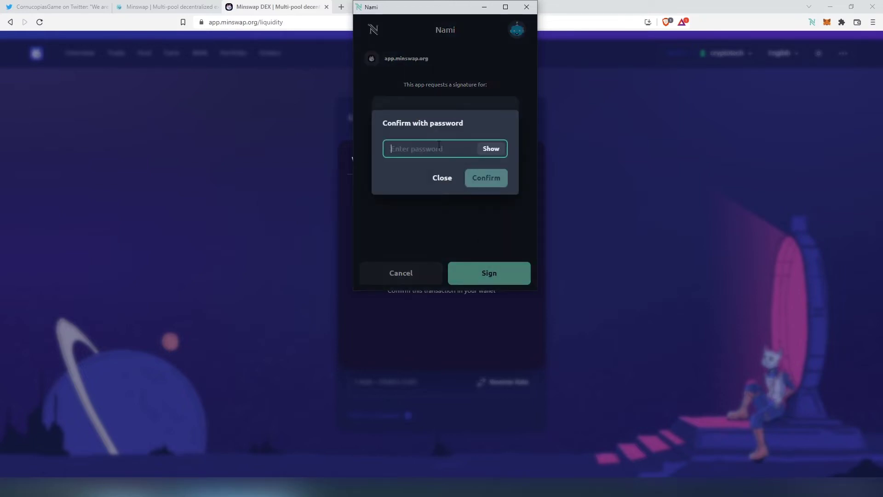
{"action": "type", "text": "••••••••"}
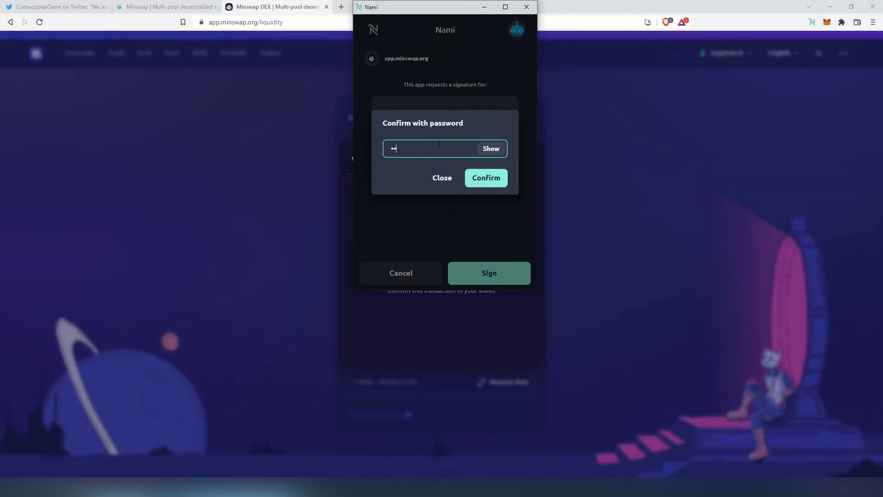
{"action": "type", "text": "••"}
{"action": "left_click", "coordinate": [484, 177]}
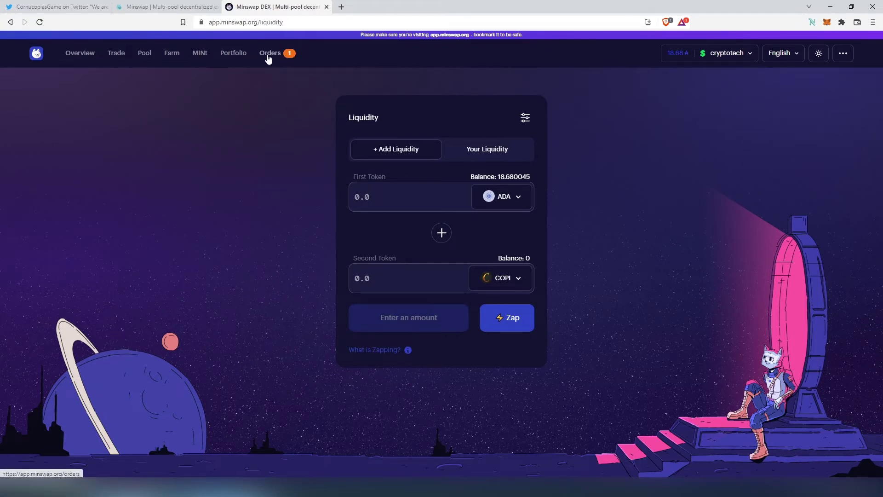
Inspect the Queueing ADA-COPI deposit order of 35.68939 ADA and 253.913198 COPI under Orders.
{"action": "left_click", "coordinate": [269, 57]}
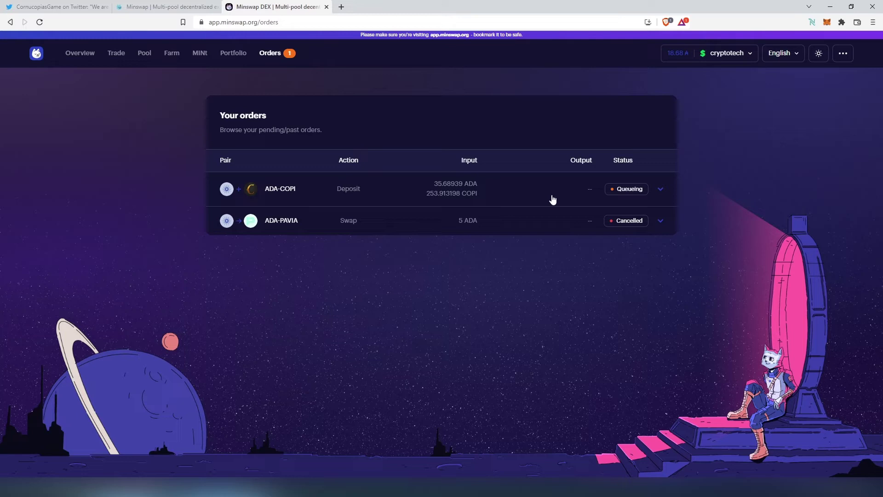
{"action": "left_click", "coordinate": [661, 191]}
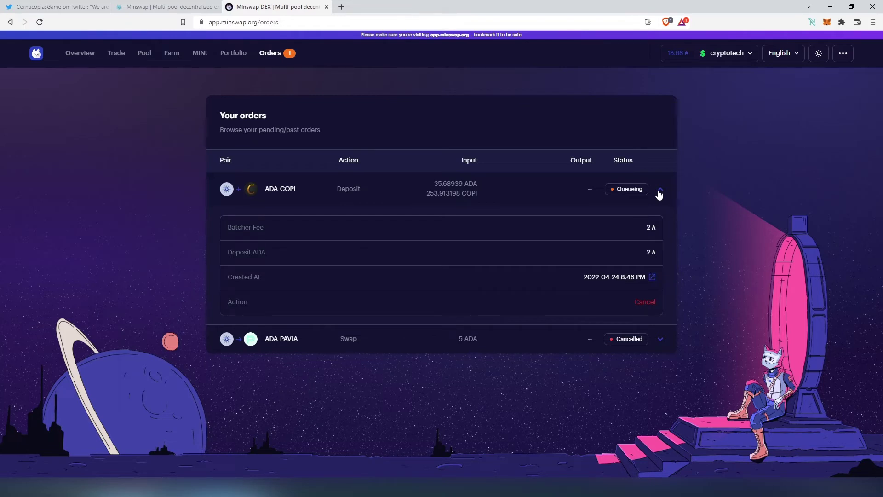
{"action": "left_click", "coordinate": [660, 190]}
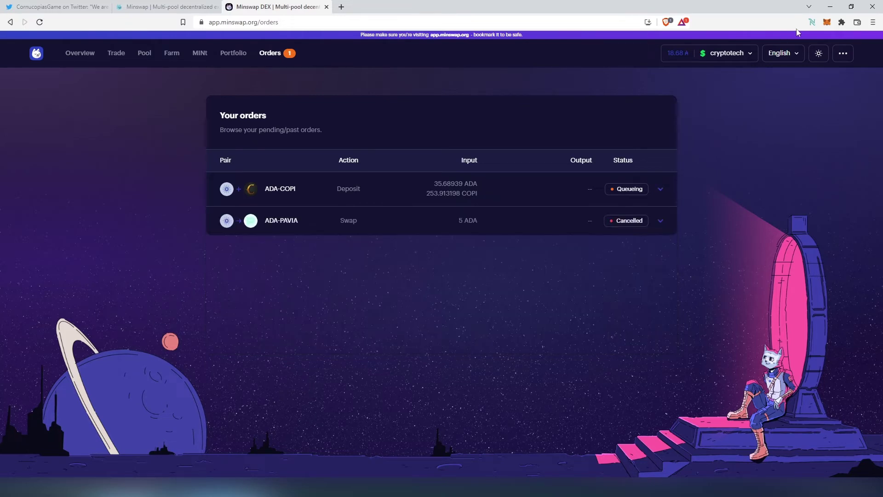
Show Nami's Collateral details: 5 ADA collateral against a 10.852521 ADA balance.
{"action": "left_click", "coordinate": [812, 22]}
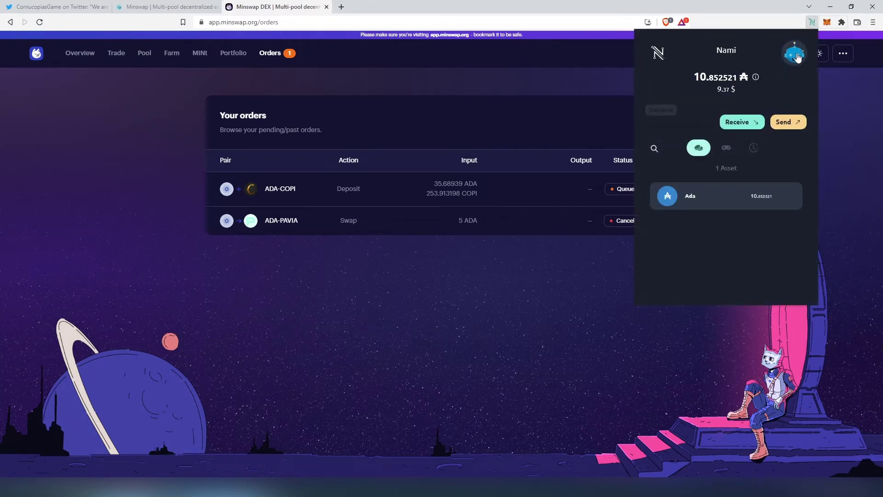
{"action": "left_click", "coordinate": [797, 57]}
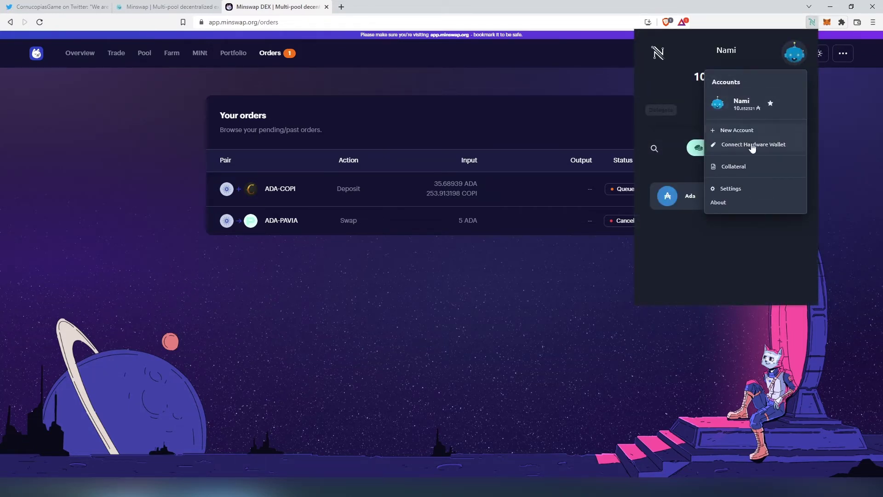
{"action": "left_click", "coordinate": [729, 169]}
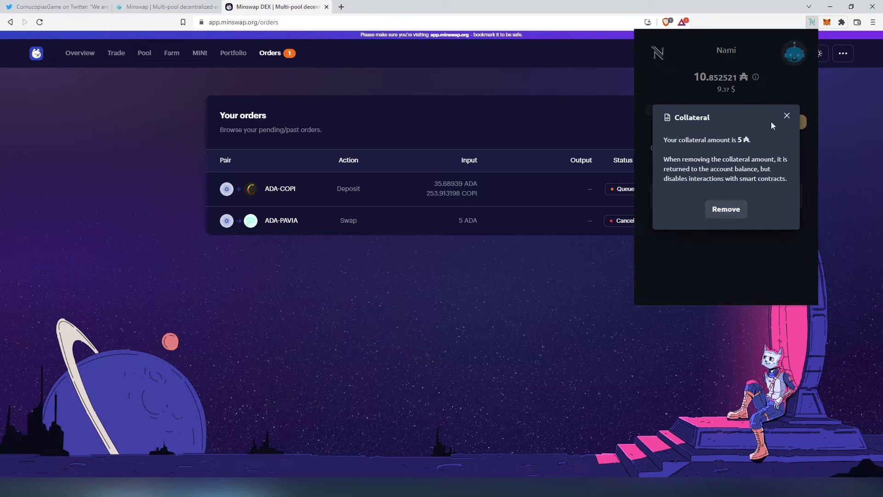
Reload the orders to see the deposit Complete and confirm 94,678,679 LP tokens in Nami.
{"action": "left_click", "coordinate": [786, 117]}
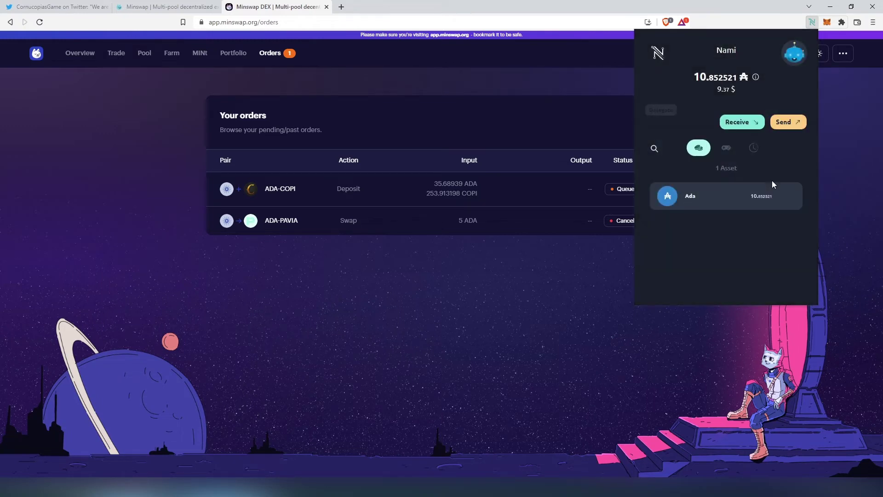
{"action": "left_click", "coordinate": [597, 266]}
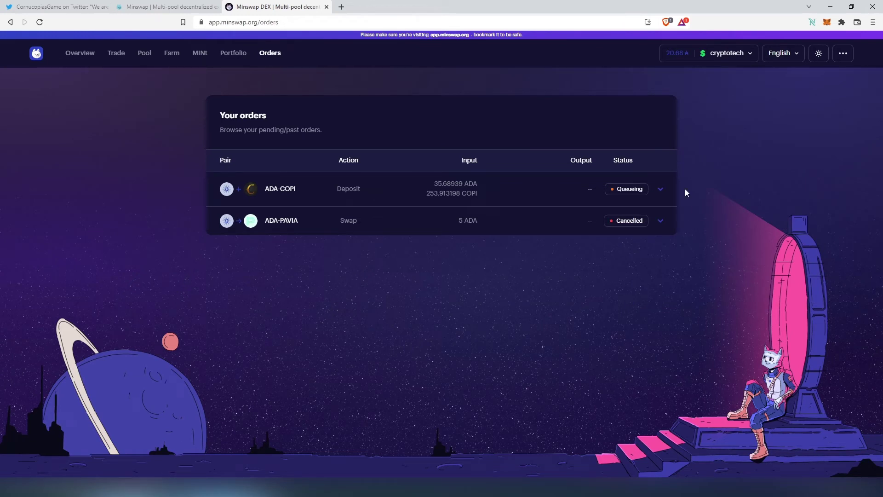
{"action": "left_click", "coordinate": [39, 22]}
{"action": "left_click", "coordinate": [812, 23]}
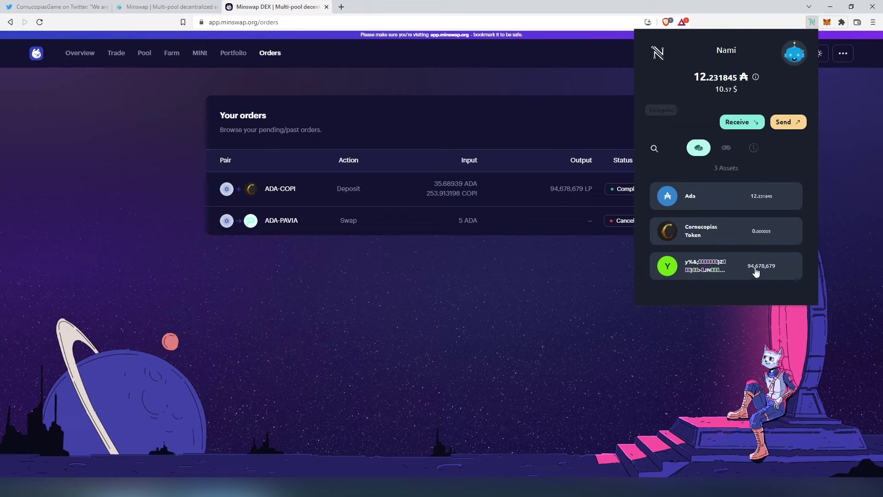
{"action": "left_click", "coordinate": [573, 265]}
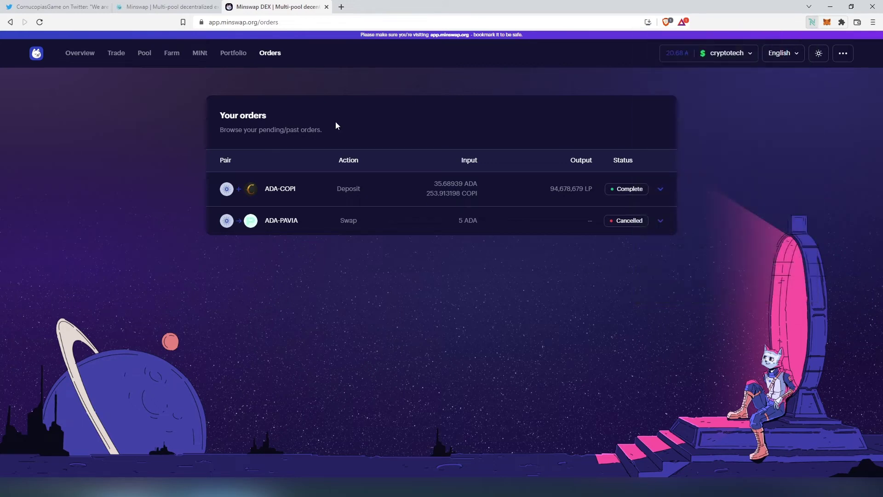
Find the ADA-COPI farm card on the Farm page: 131.74% APR, nothing staked.
{"action": "left_click", "coordinate": [172, 54]}
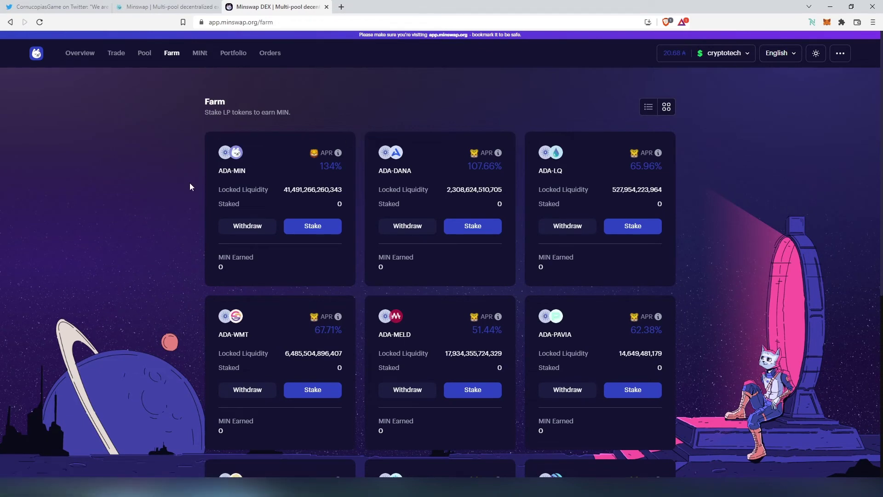
{"action": "scroll", "coordinate": [190, 183], "scroll_direction": "down", "scroll_amount": 7}
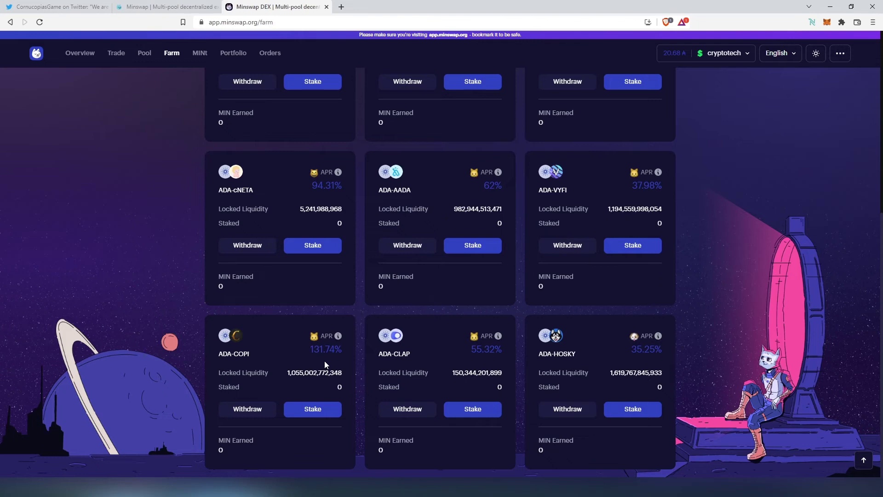
{"action": "scroll", "coordinate": [324, 361], "scroll_direction": "up", "scroll_amount": 3}
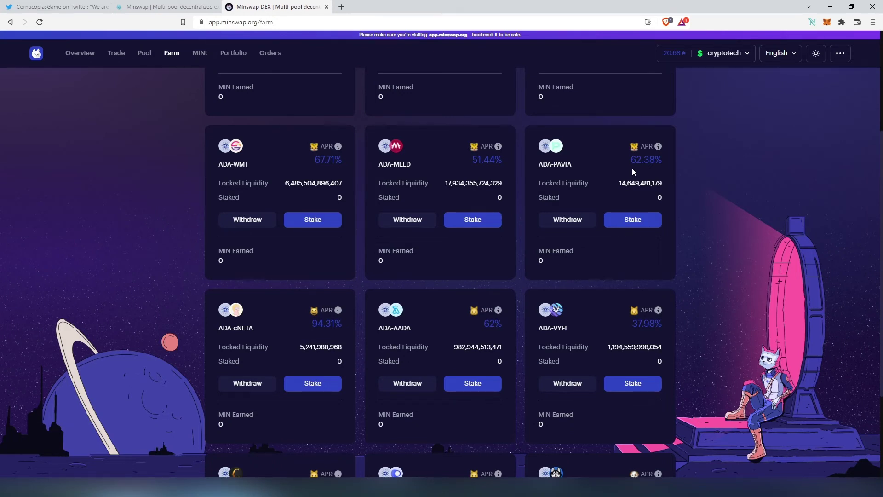
{"action": "scroll", "coordinate": [362, 248], "scroll_direction": "down", "scroll_amount": 3}
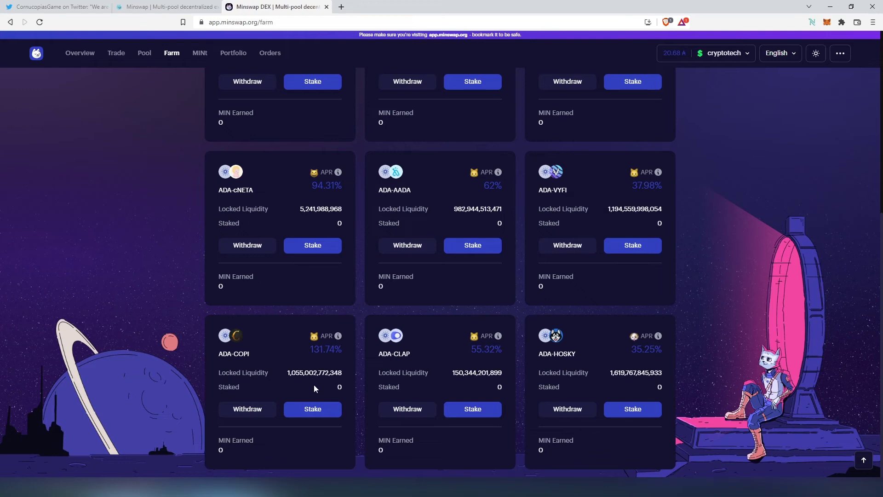
Stake all 94,678,679 ADA-COPI LP tokens at 100% and sign in Nami with the password.
{"action": "left_click", "coordinate": [310, 413]}
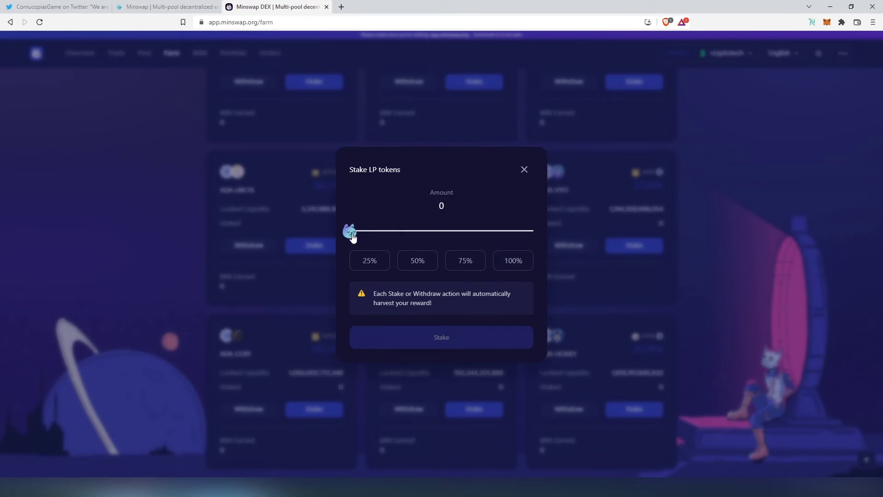
{"action": "left_click_drag", "start_coordinate": [353, 236], "coordinate": [551, 236]}
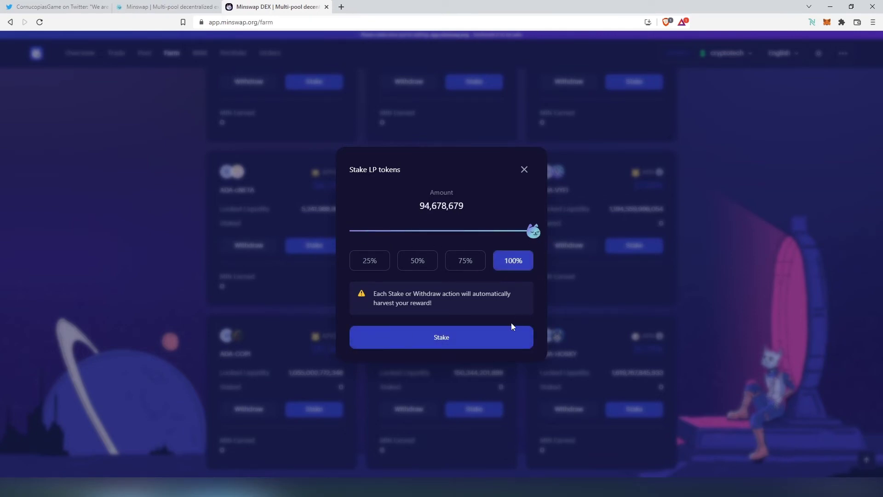
{"action": "left_click", "coordinate": [441, 339]}
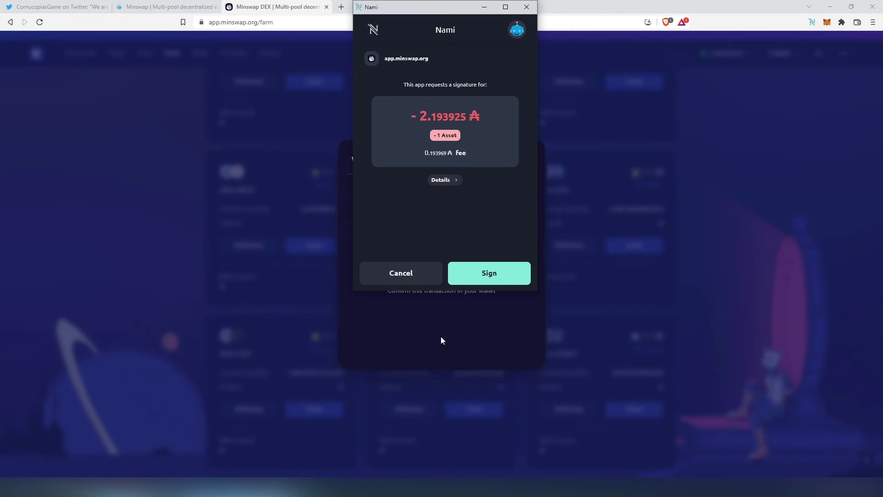
{"action": "left_click", "coordinate": [493, 272]}
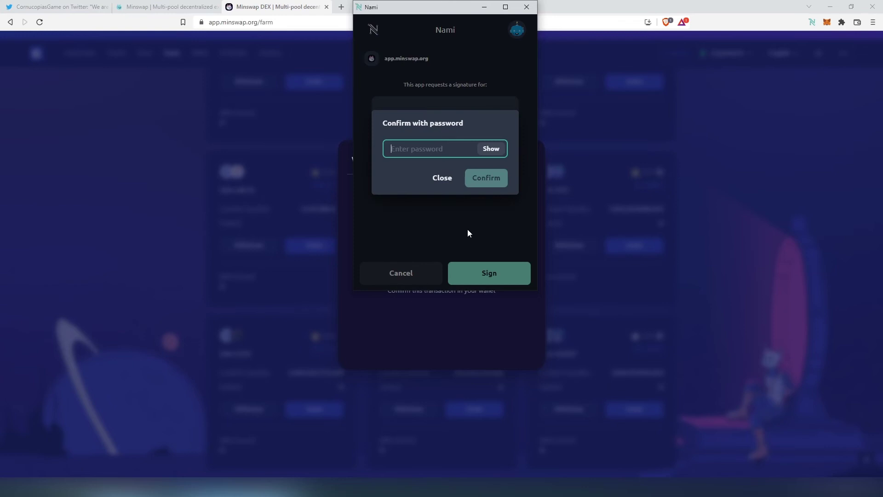
{"action": "type", "text": "********"}
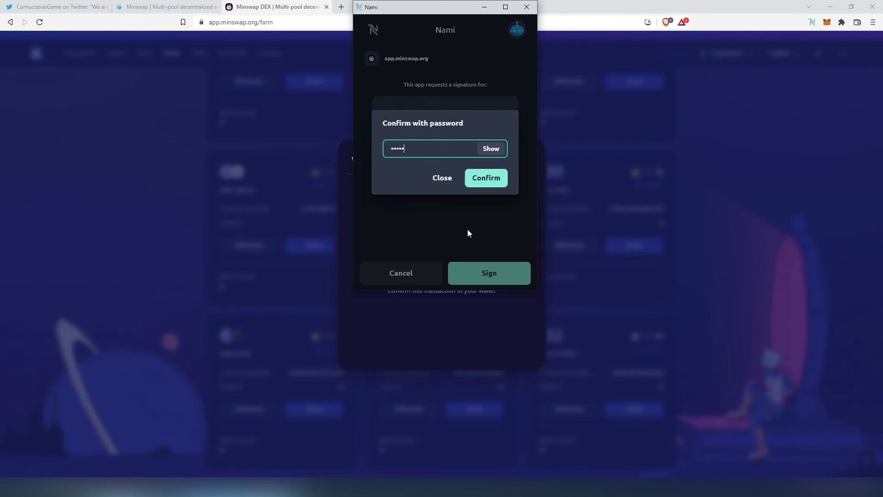
{"action": "type", "text": "**"}
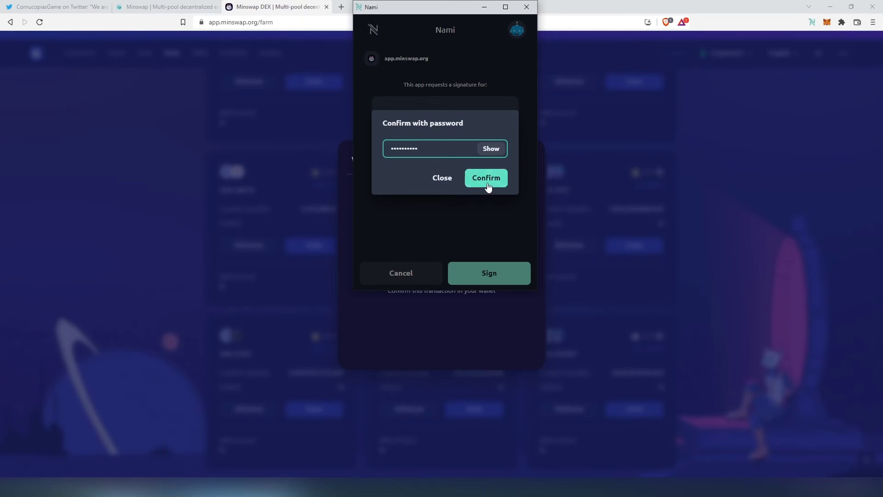
{"action": "left_click", "coordinate": [487, 178]}
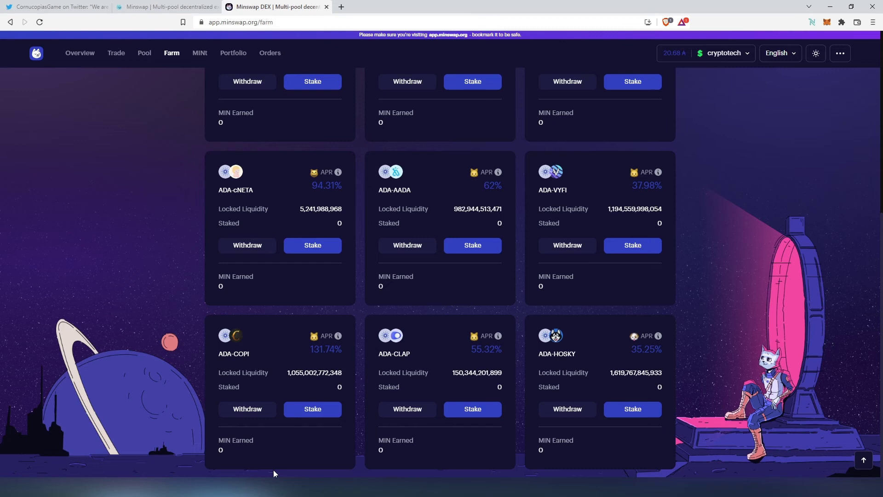
Check the Nami balance, then view the ADA-COPI card showing 94,678,679 staked.
{"action": "left_click", "coordinate": [813, 24]}
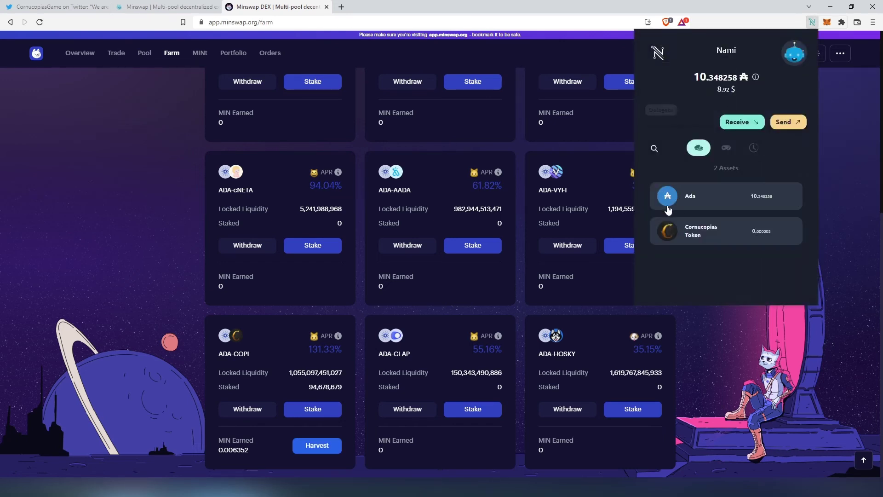
{"action": "left_click", "coordinate": [727, 337]}
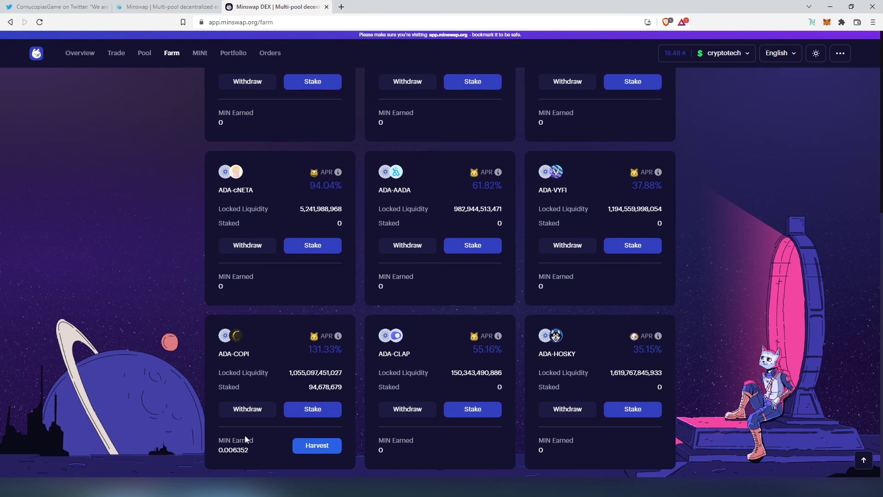
{"action": "left_click", "coordinate": [323, 447]}
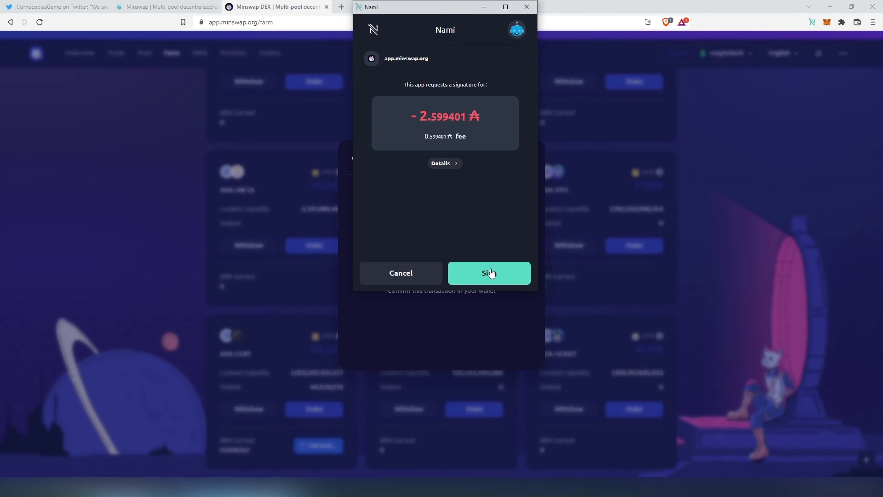
{"action": "left_click", "coordinate": [401, 274]}
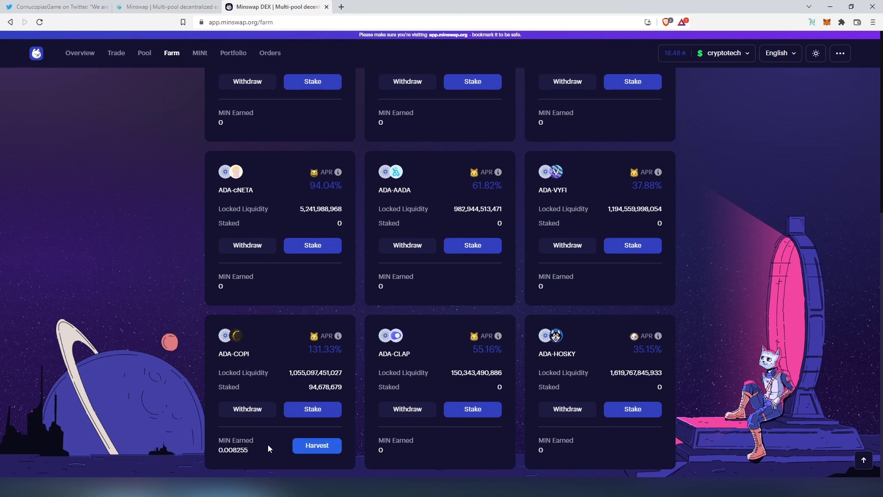
{"action": "left_click", "coordinate": [257, 417]}
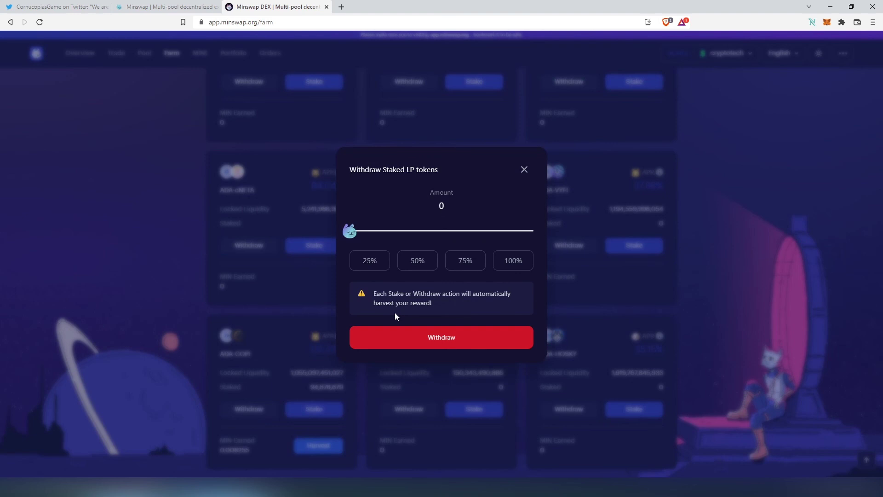
{"action": "left_click", "coordinate": [510, 261]}
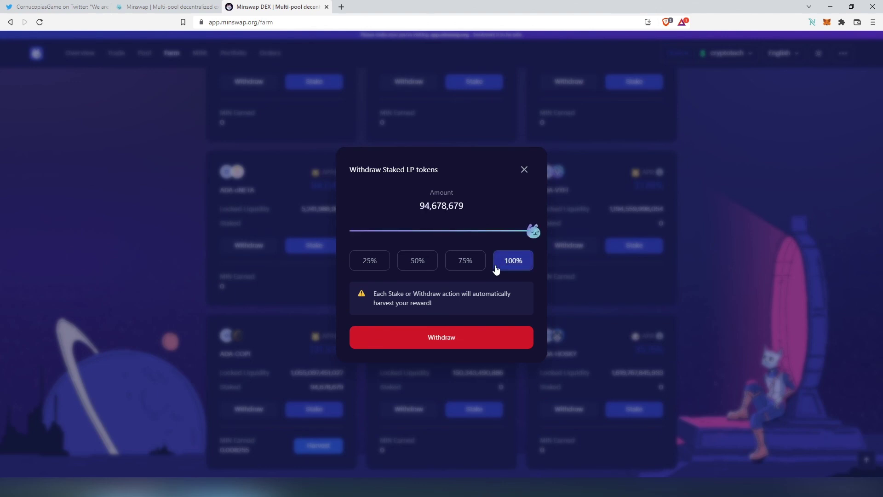
{"action": "left_click", "coordinate": [448, 333]}
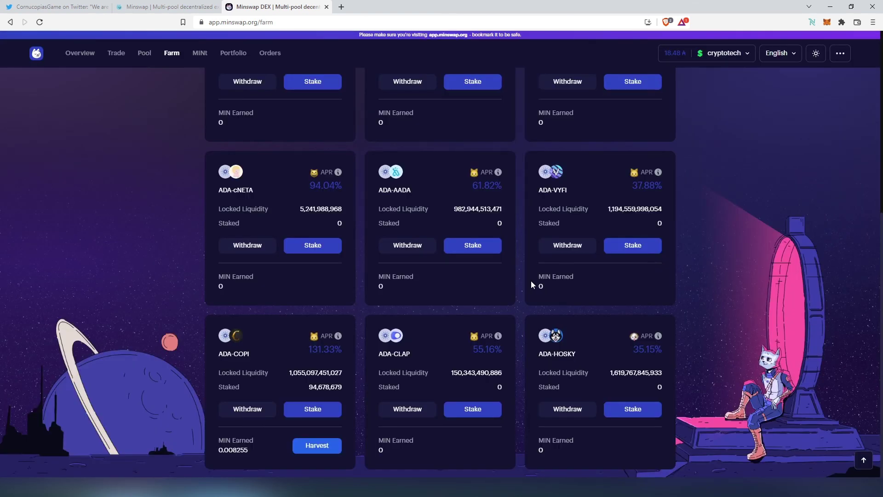